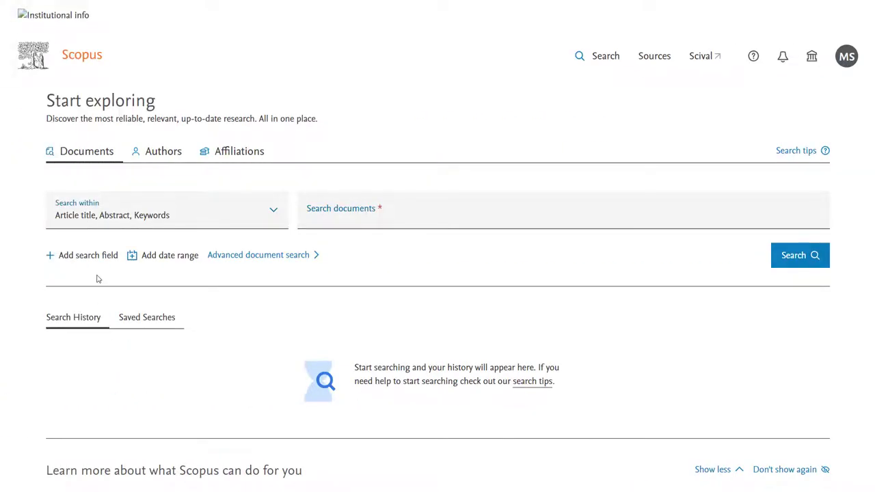
# Add a second search field and set the first to find "cognitive behavio* therap*" OR CBT within Article title.
pyautogui.click(88, 256)
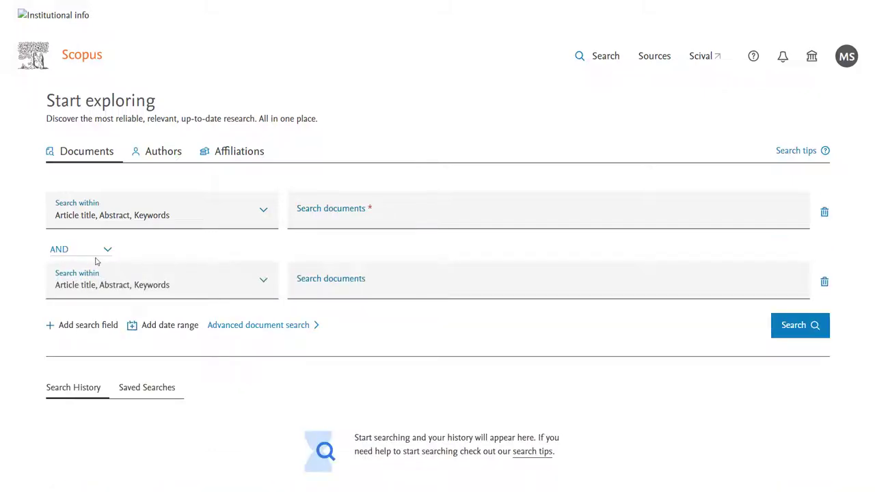
pyautogui.click(318, 217)
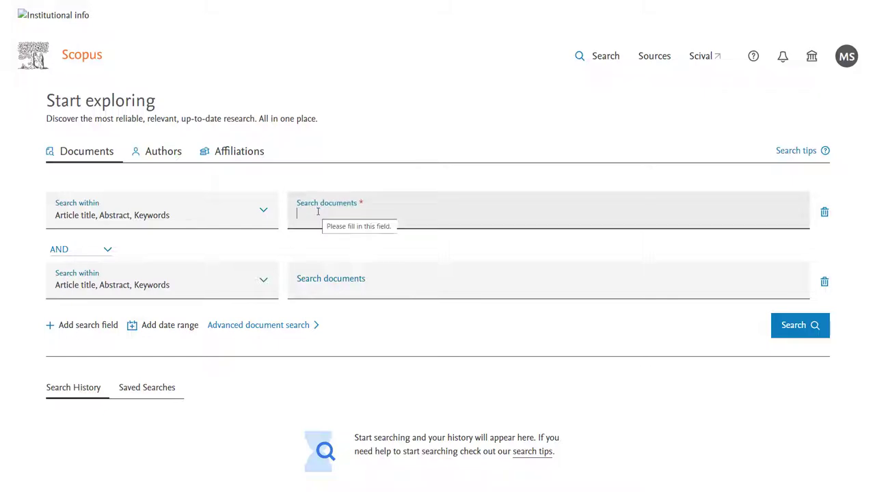
pyautogui.write('"cogniti')
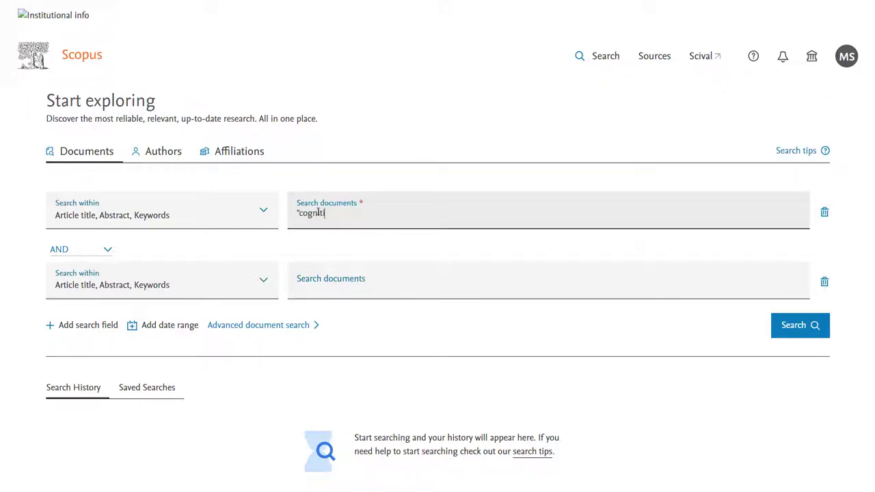
pyautogui.write('ve behavio* therap')
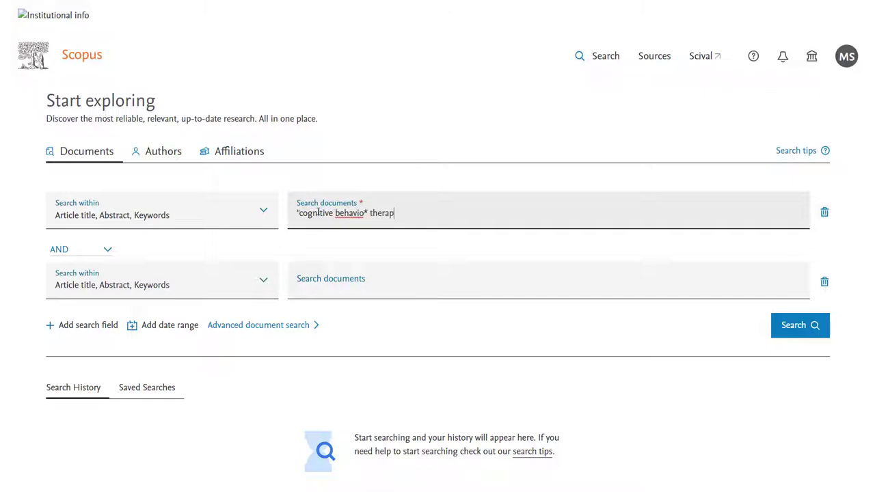
pyautogui.write('*" OR CBT')
pyautogui.click(264, 213)
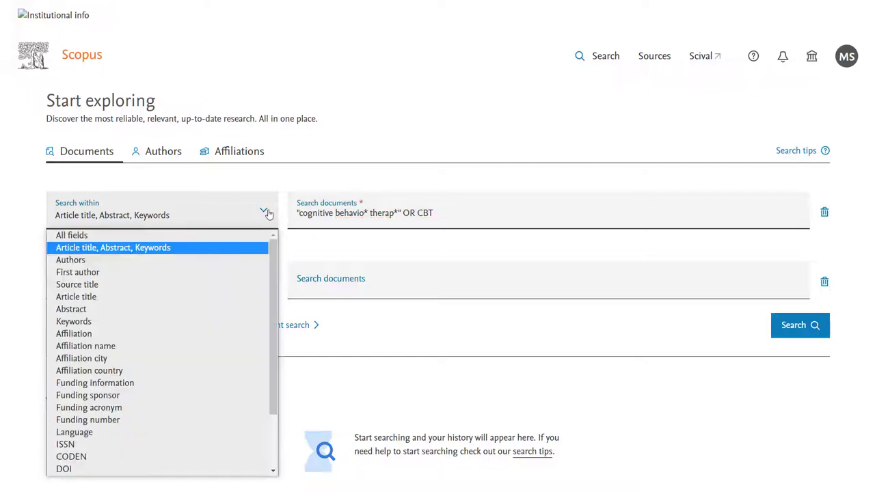
pyautogui.click(99, 297)
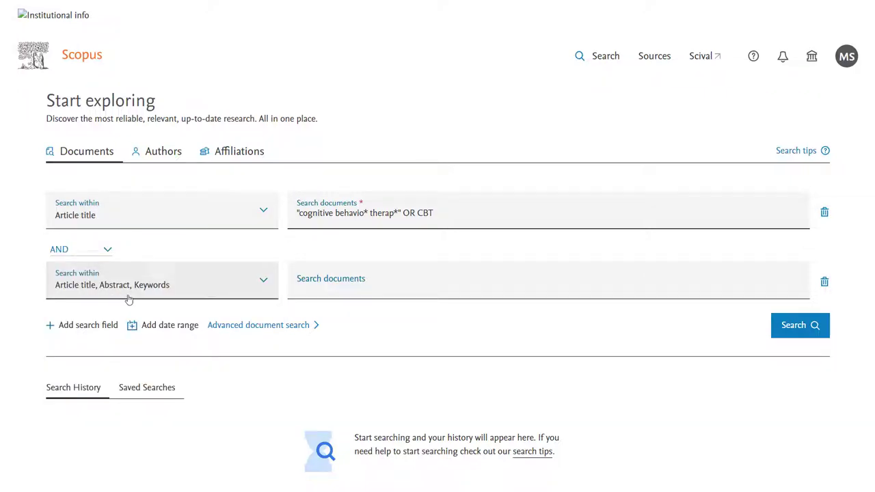
# Set the second field to find anxiety within Article title and run the document search.
pyautogui.click(304, 287)
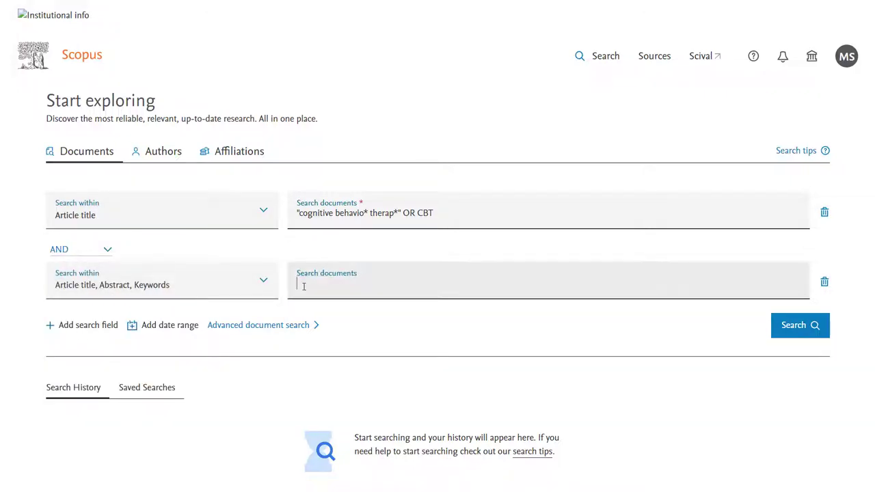
pyautogui.write('anxiety')
pyautogui.click(264, 282)
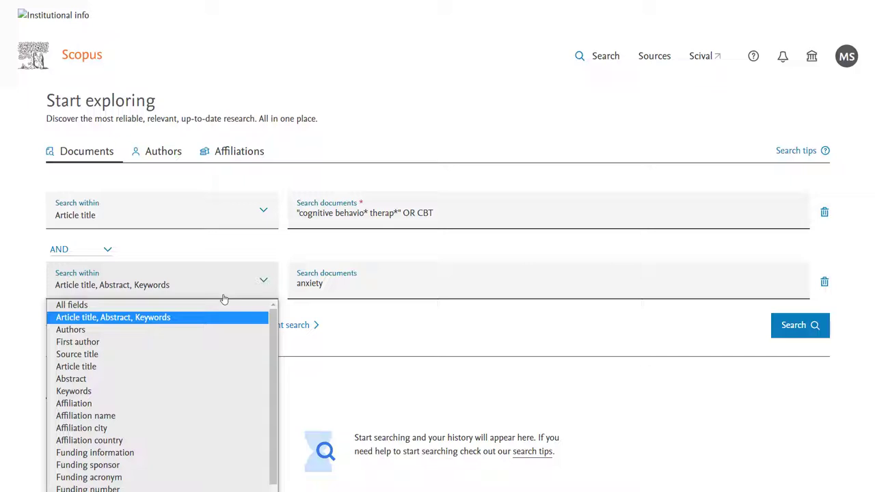
pyautogui.click(106, 367)
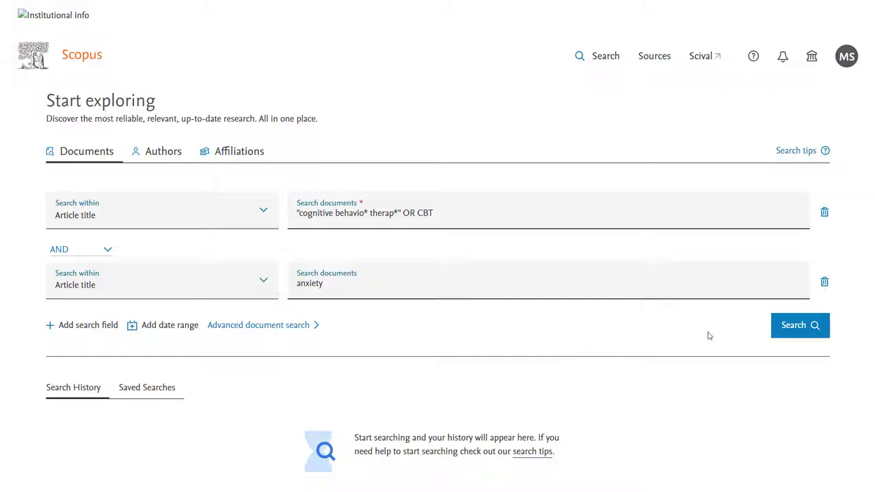
pyautogui.click(789, 327)
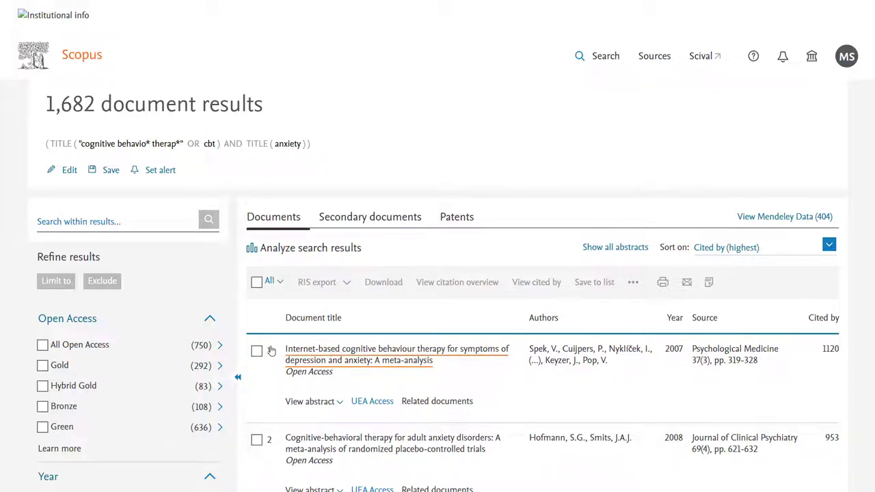
# Limit the search results to documents published in 2022, 2021 and 2020.
pyautogui.scroll(-3, 236, 349)
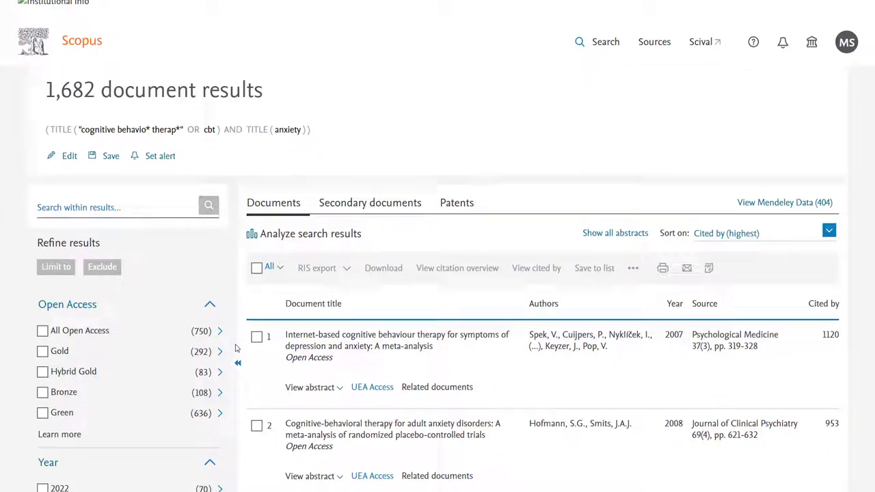
pyautogui.scroll(-1, 236, 349)
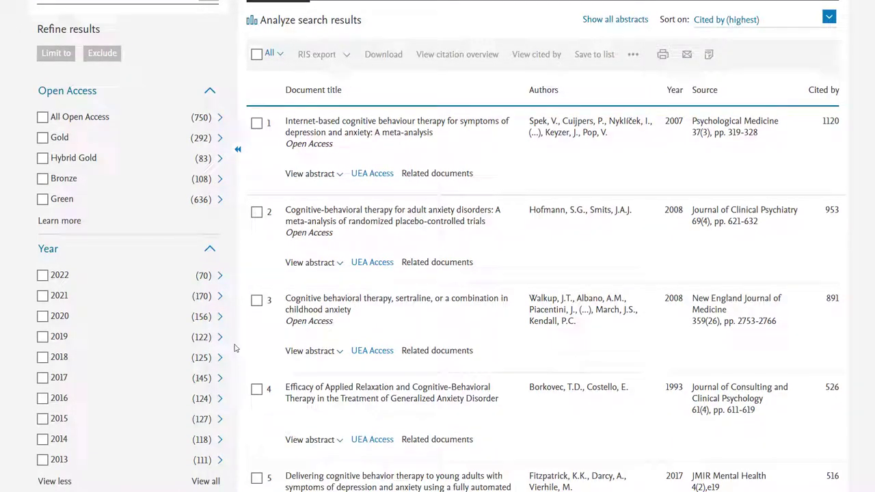
pyautogui.scroll(-1, 234, 349)
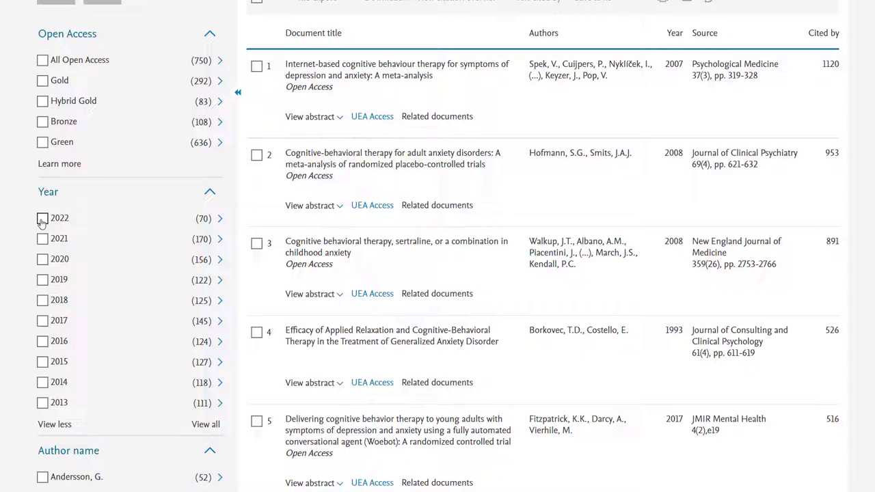
pyautogui.click(42, 219)
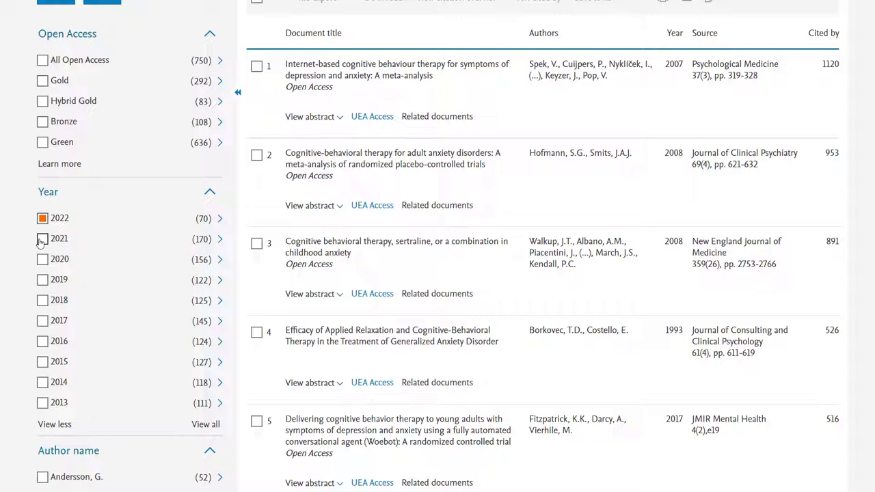
pyautogui.click(43, 239)
pyautogui.click(42, 261)
pyautogui.scroll(5, 23, 267)
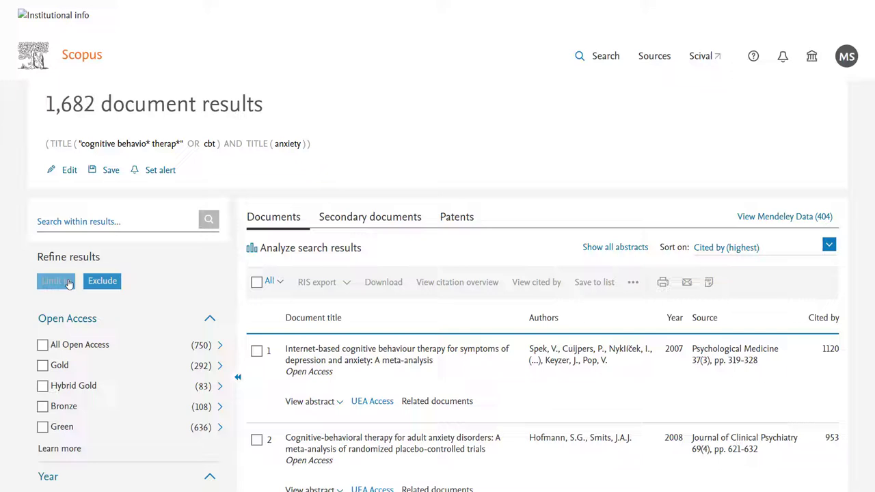
pyautogui.click(54, 284)
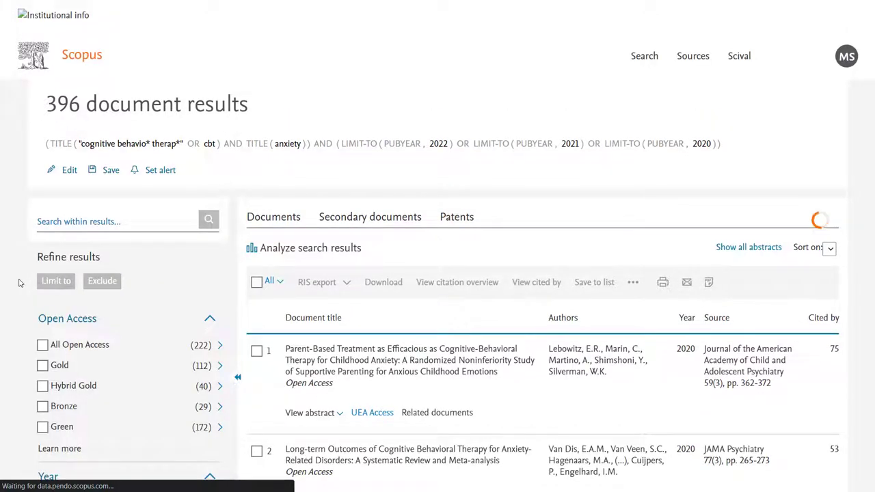
# Examine the available refinement filters for the limited results, from open access and year through subject area, document type and source title.
pyautogui.scroll(-1, 19, 283)
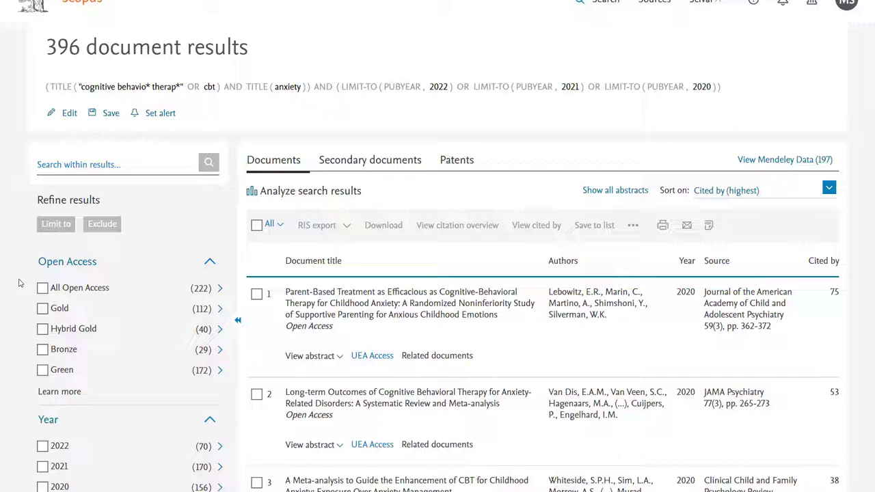
pyautogui.scroll(-5, 19, 282)
pyautogui.scroll(-6, 19, 283)
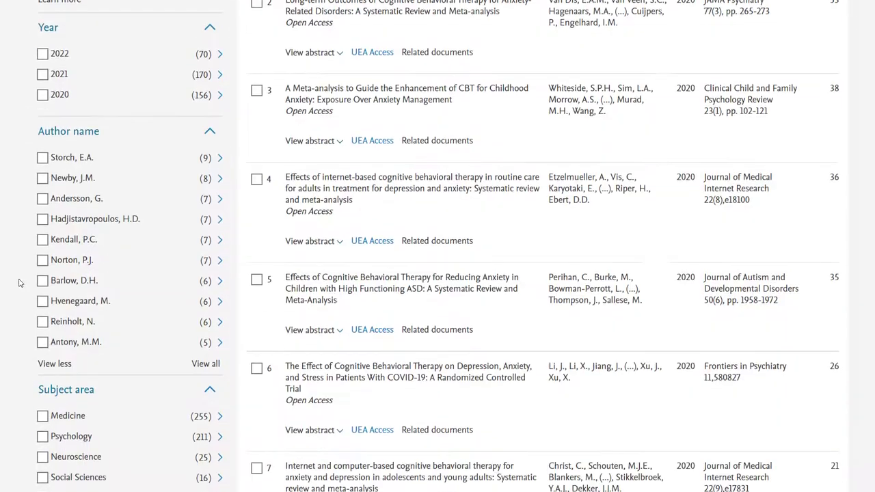
pyautogui.scroll(-5, 19, 283)
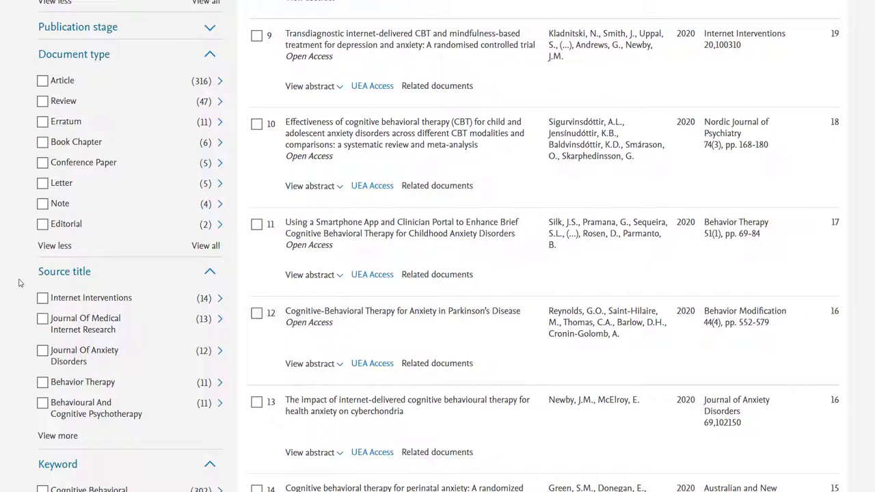
pyautogui.scroll(6, 19, 283)
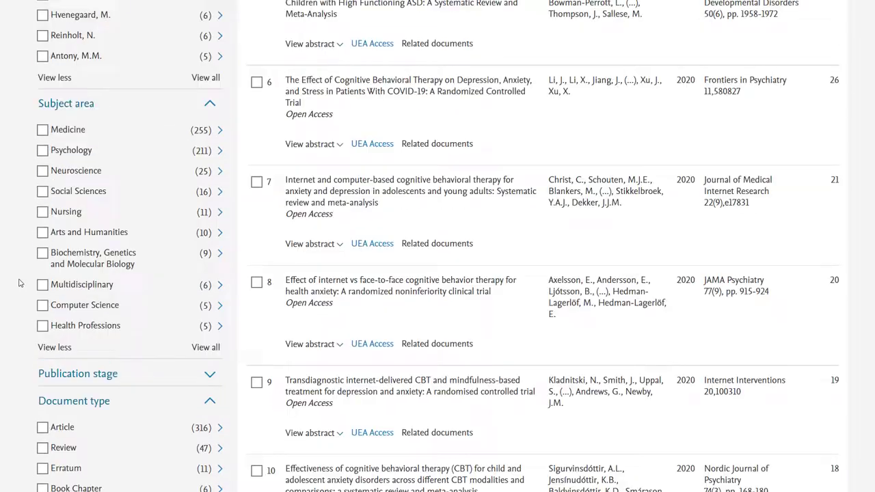
pyautogui.scroll(7, 19, 283)
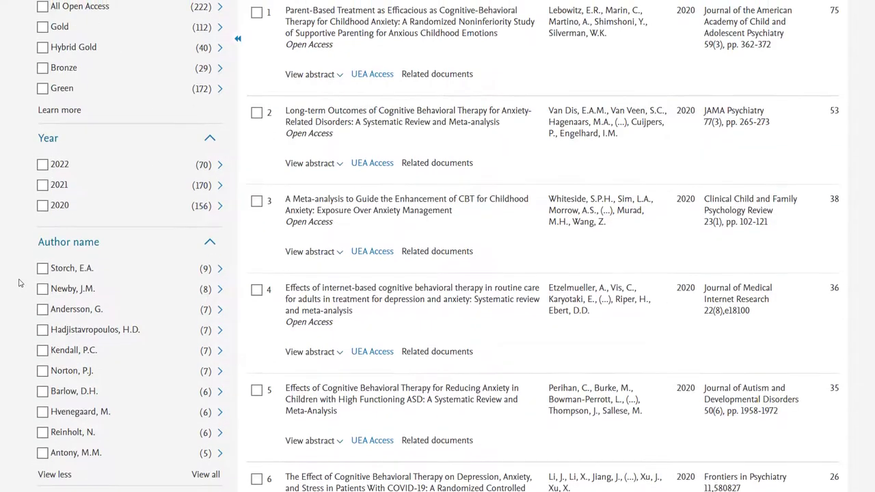
pyautogui.scroll(3, 20, 282)
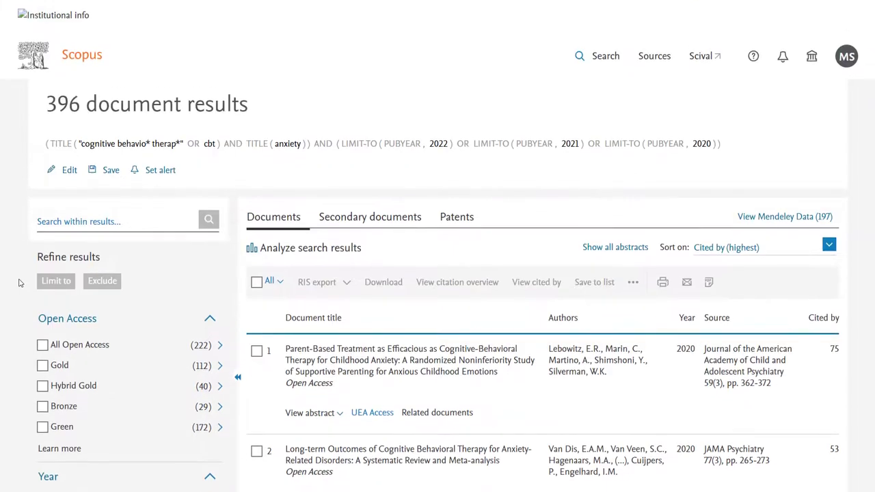
# Analyze the search results by country or territory and open the set of documents from the United Kingdom.
pyautogui.click(312, 250)
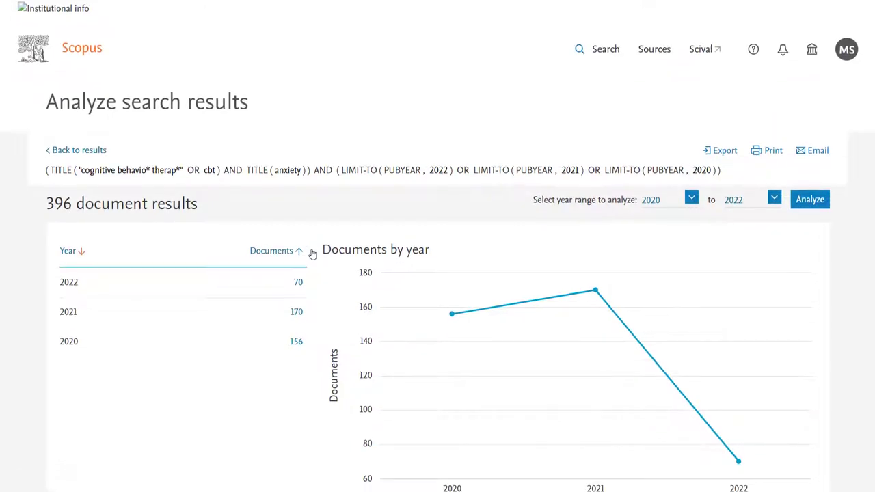
pyautogui.scroll(-2, 312, 255)
pyautogui.scroll(-5, 312, 254)
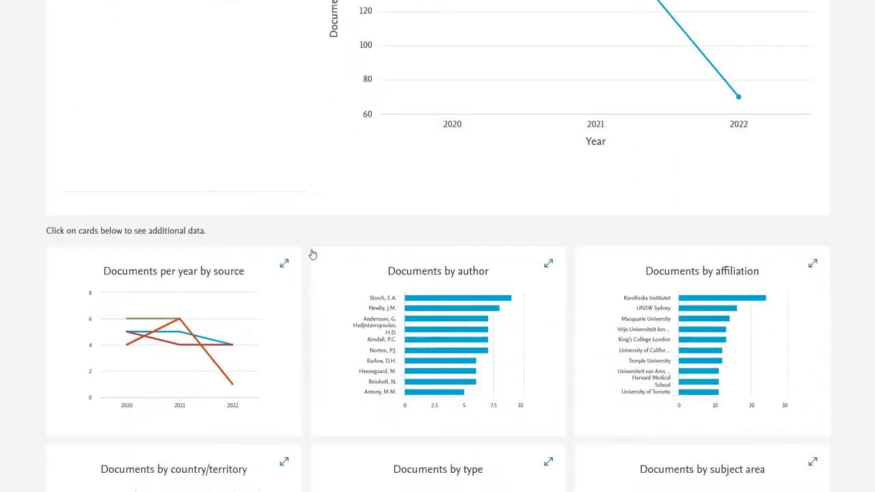
pyautogui.scroll(-5, 313, 255)
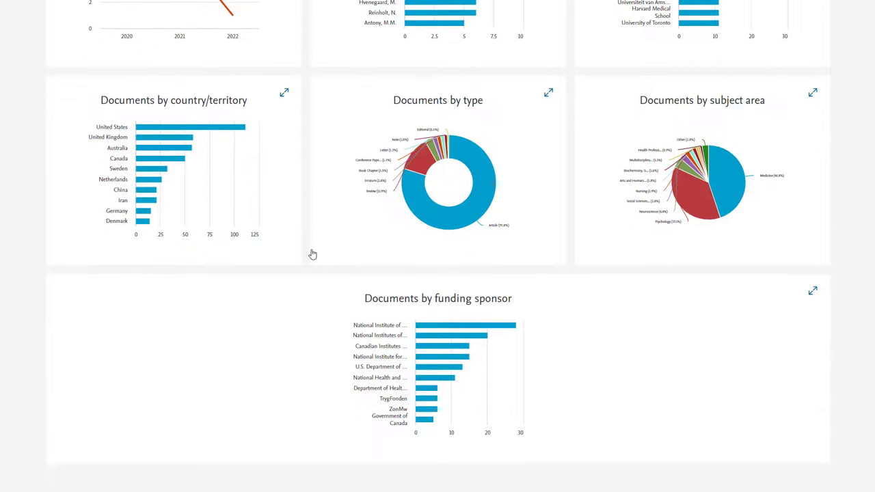
pyautogui.click(285, 93)
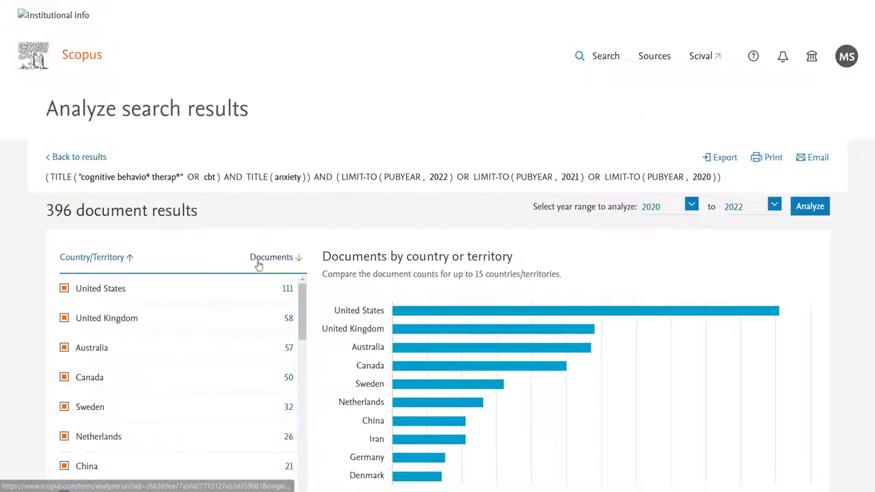
pyautogui.click(288, 320)
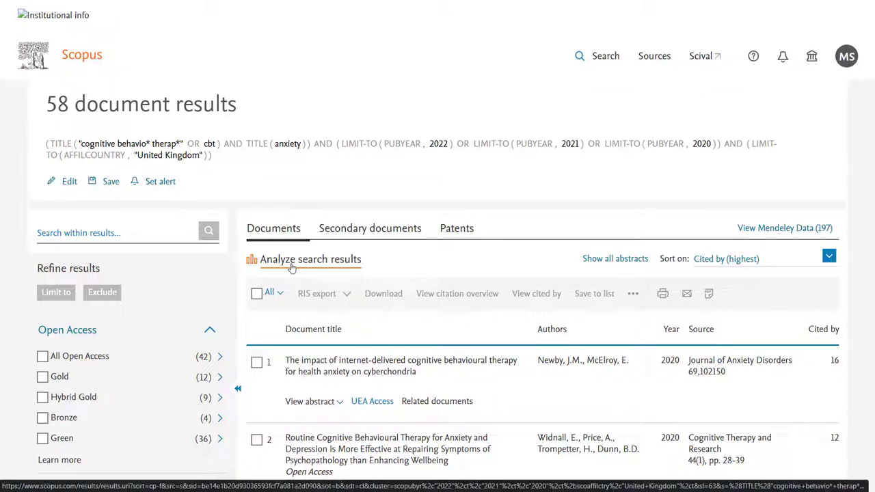
# Analyze the United Kingdom results, expanding the documents by funding sponsor chart and the documents per year by source chart.
pyautogui.click(290, 266)
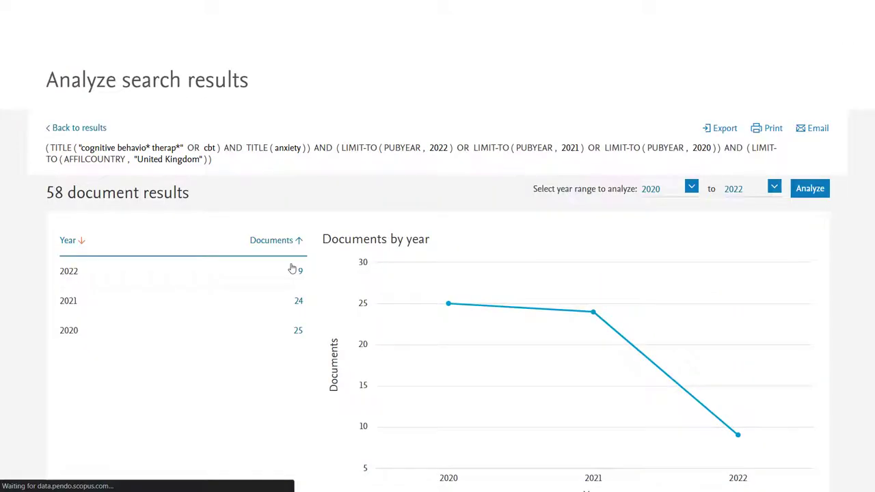
pyautogui.scroll(-4, 292, 269)
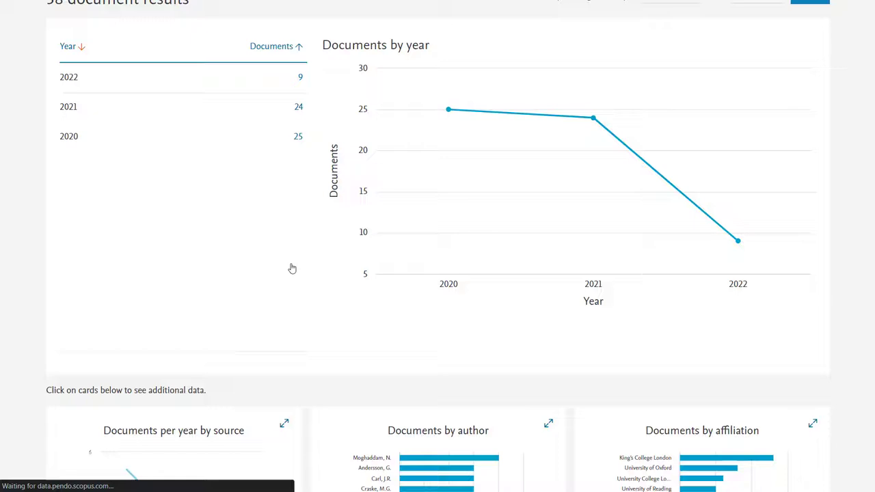
pyautogui.scroll(-4, 292, 268)
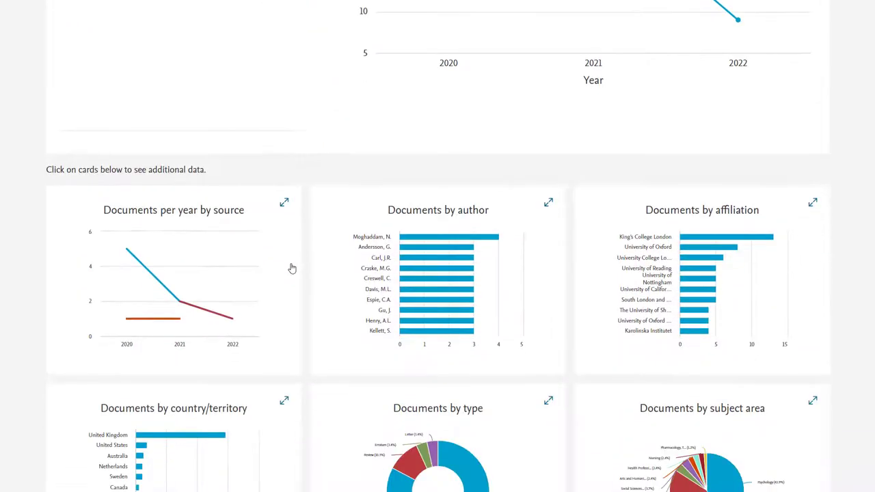
pyautogui.scroll(-1, 292, 269)
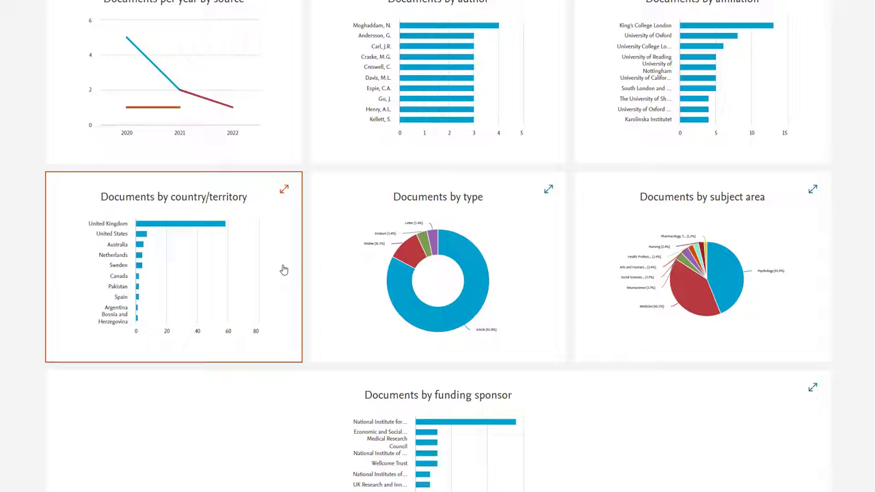
pyautogui.scroll(-3, 285, 270)
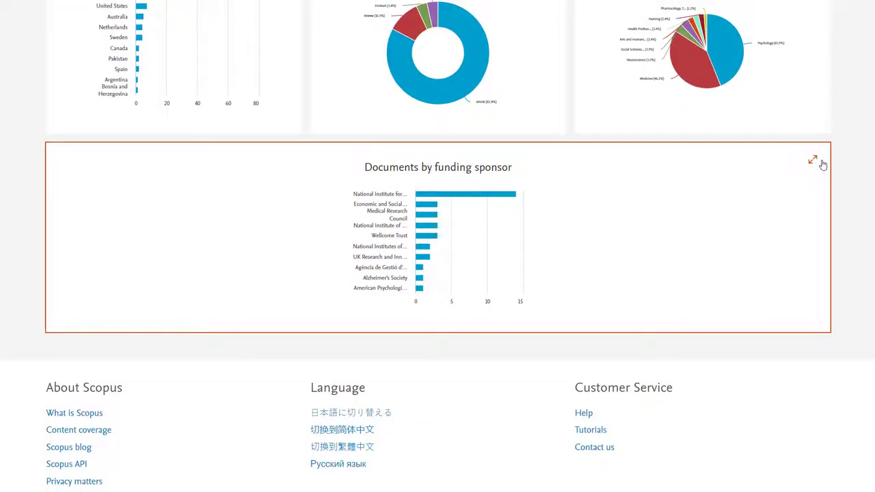
pyautogui.click(815, 161)
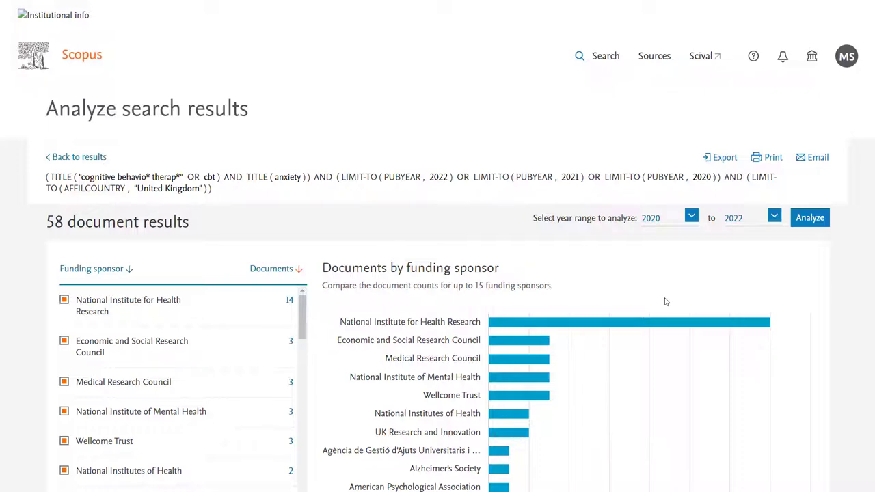
pyautogui.scroll(-5, 665, 302)
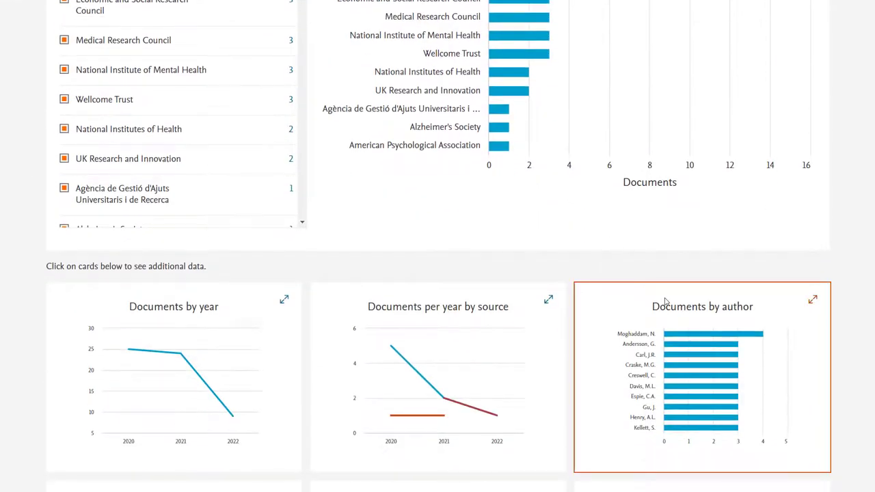
pyautogui.click(551, 301)
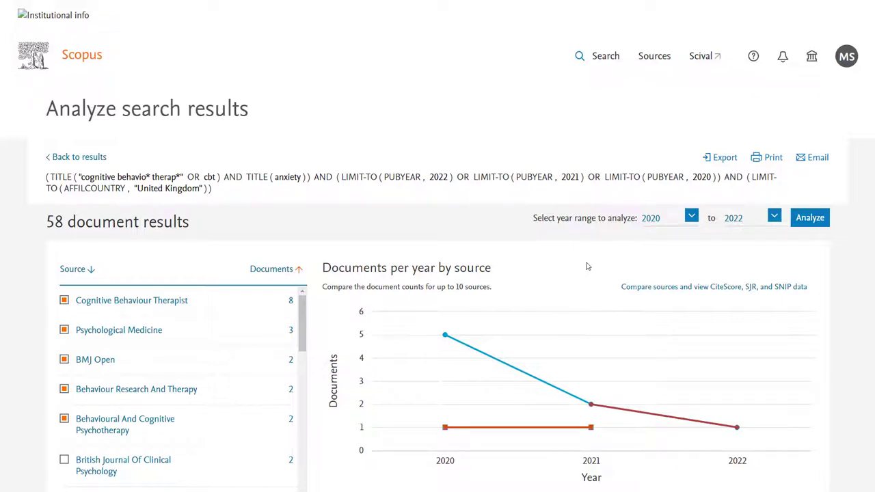
# Start a new document search without the anxiety row and the OR CBT term, searching article titles only for "cognitive behavio* therap*".
pyautogui.click(606, 60)
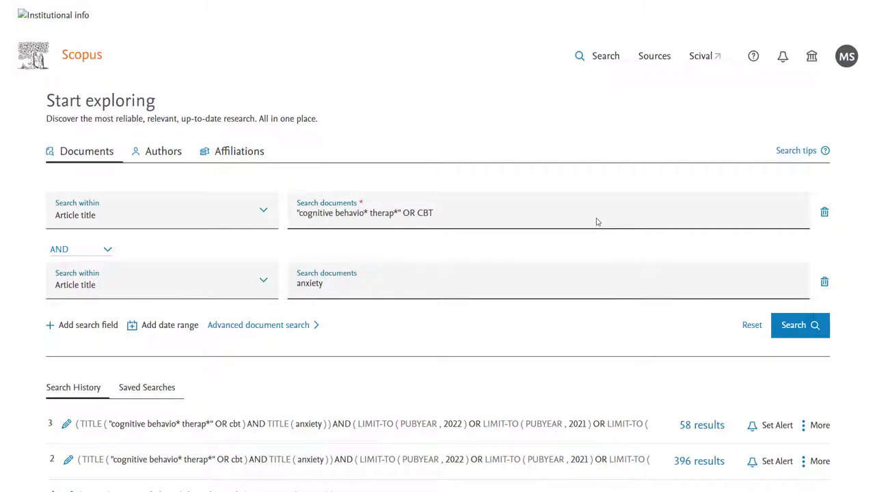
pyautogui.scroll(-3, 597, 222)
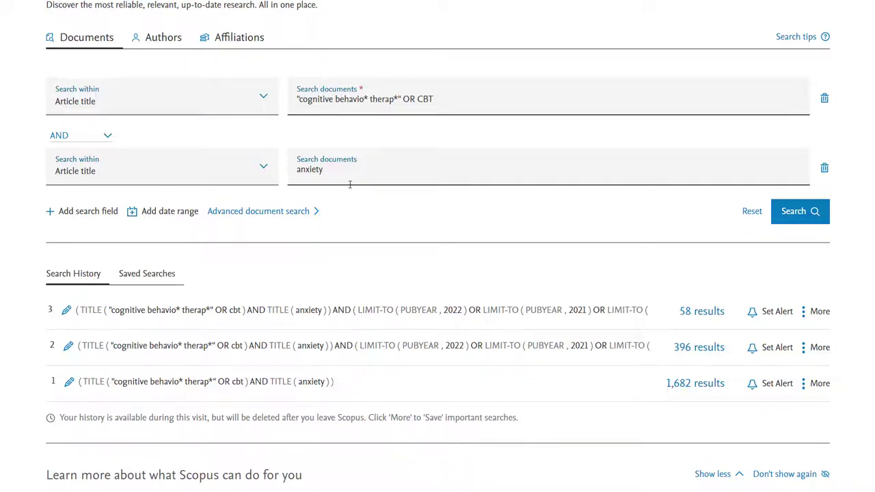
pyautogui.scroll(2, 349, 185)
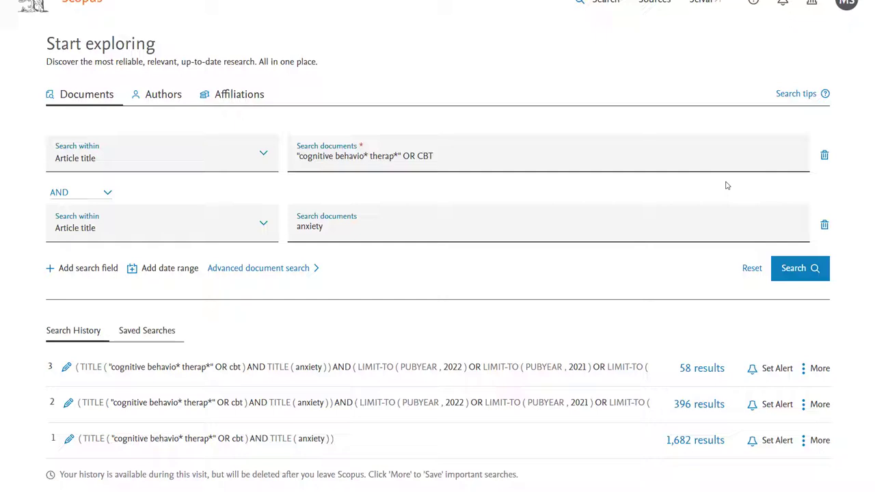
pyautogui.click(825, 225)
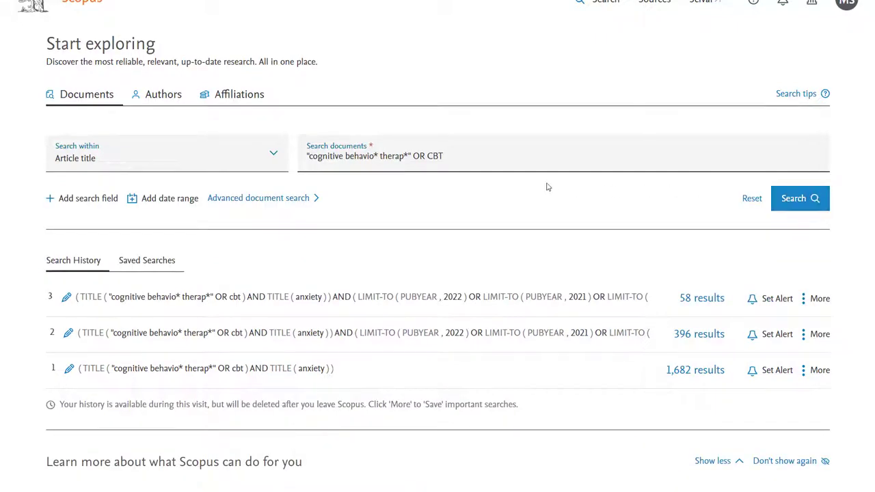
pyautogui.moveTo(470, 157); pyautogui.dragTo(414, 157)
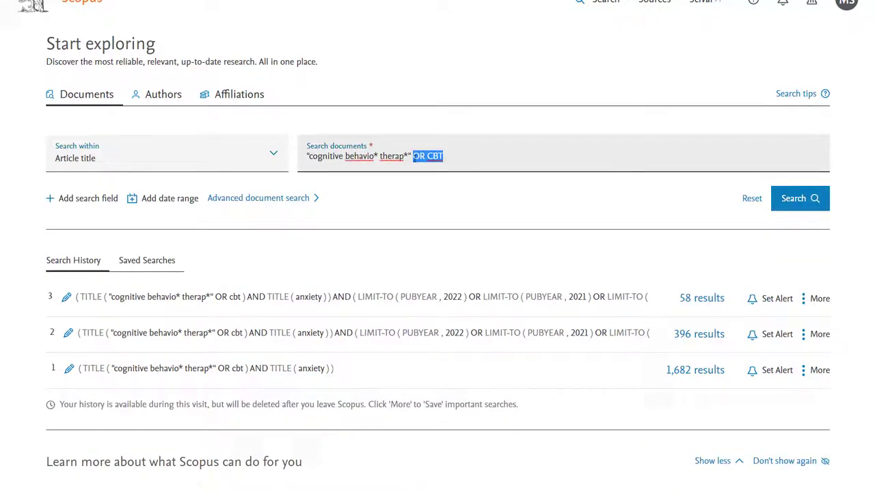
pyautogui.press('BackSpace')
pyautogui.click(795, 199)
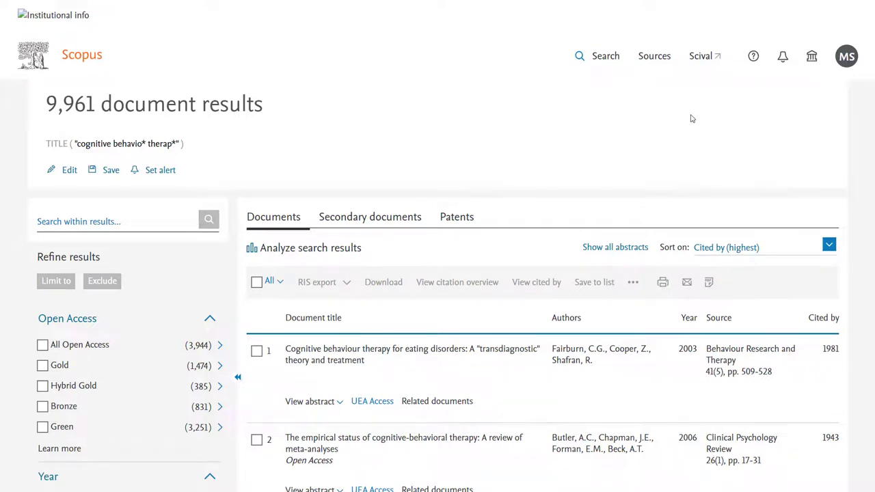
# Return to the document search form and run a separate article title search for CBT.
pyautogui.click(615, 62)
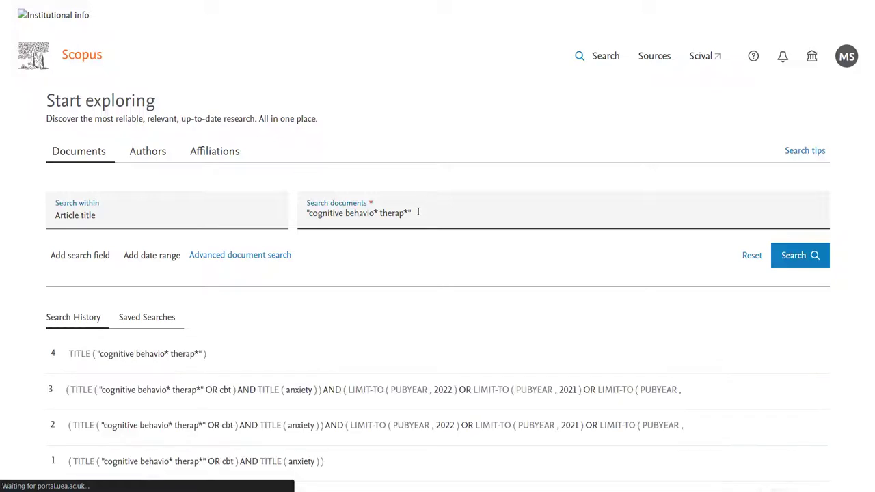
pyautogui.moveTo(413, 213); pyautogui.dragTo(294, 214)
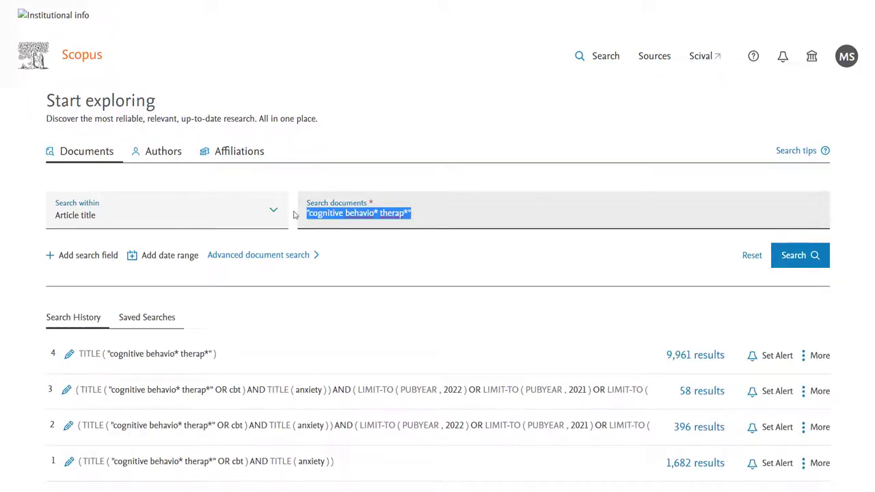
pyautogui.write('CBT')
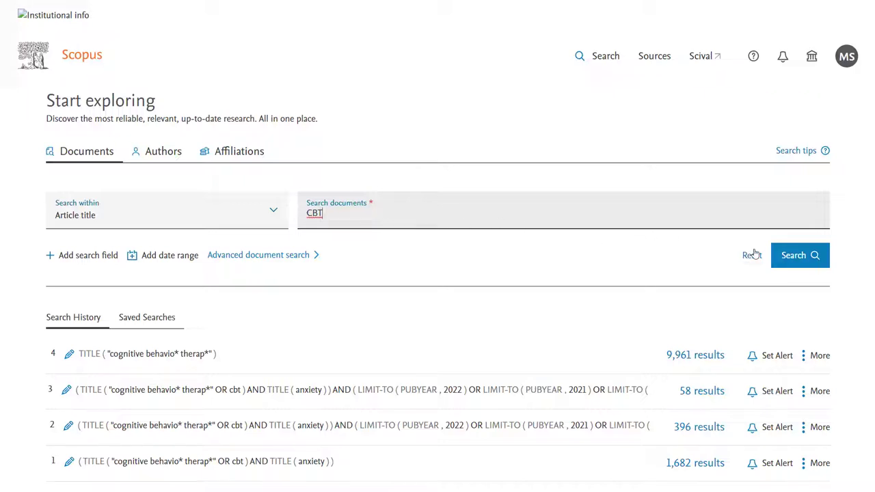
pyautogui.click(792, 255)
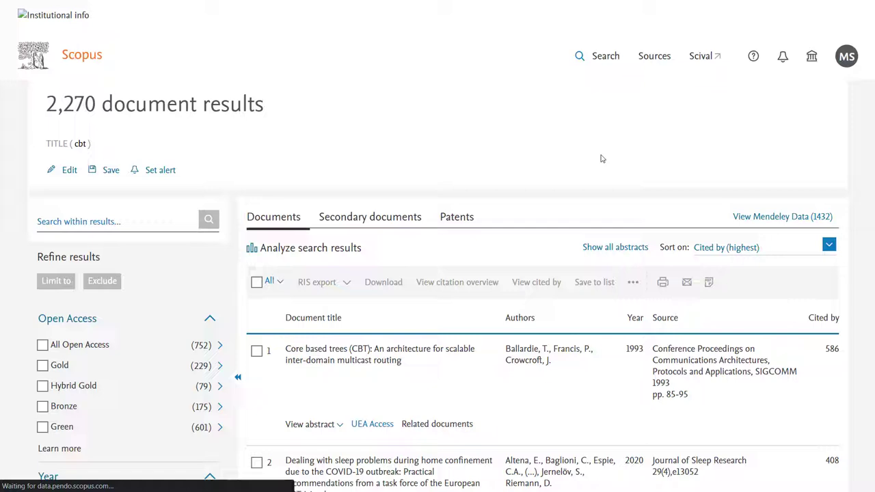
# Replace the search term with anxiety and run it as its own article title search.
pyautogui.click(605, 60)
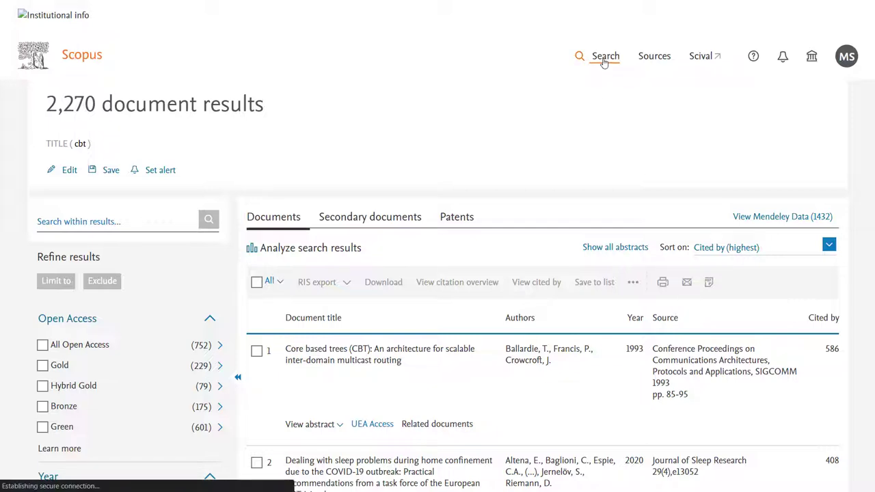
pyautogui.doubleClick(306, 213)
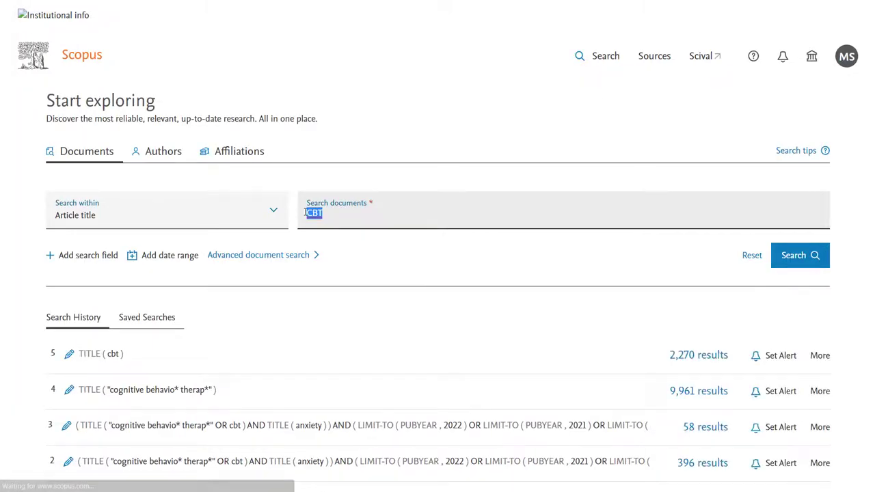
pyautogui.write('anxiety')
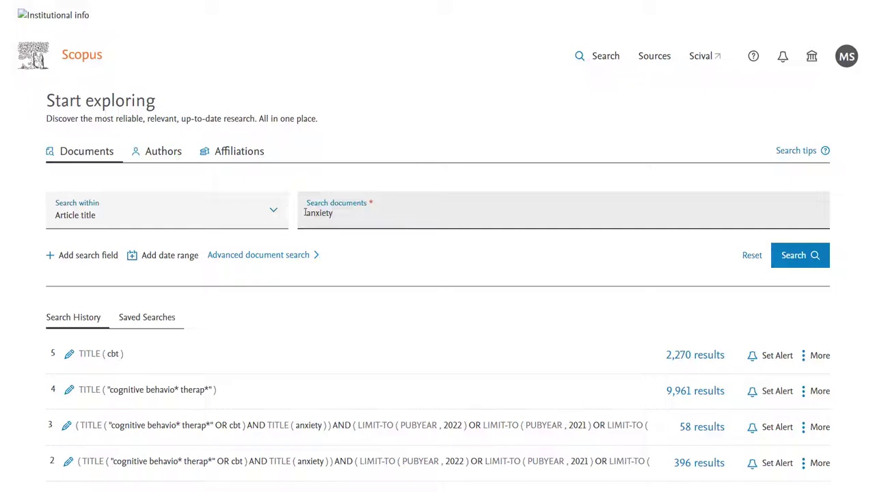
pyautogui.click(811, 253)
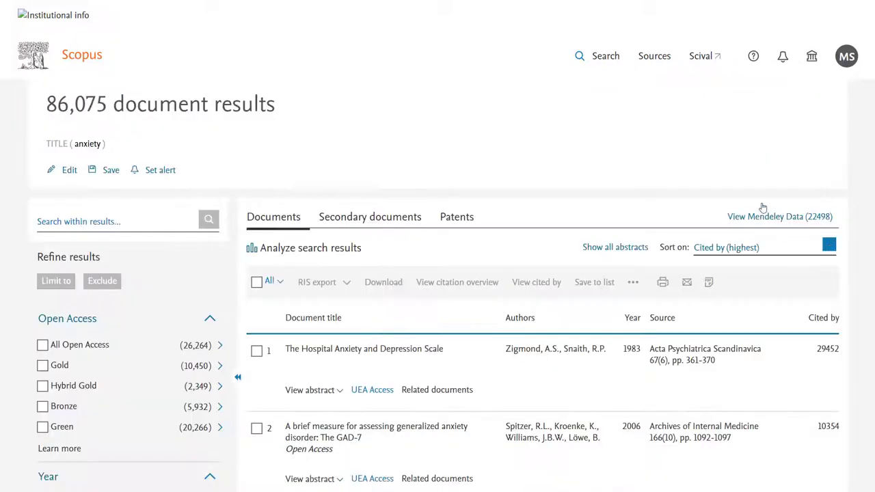
# Combine the separate searches from the advanced search history with the query (#4 OR #5) AND #6 and run it.
pyautogui.click(608, 62)
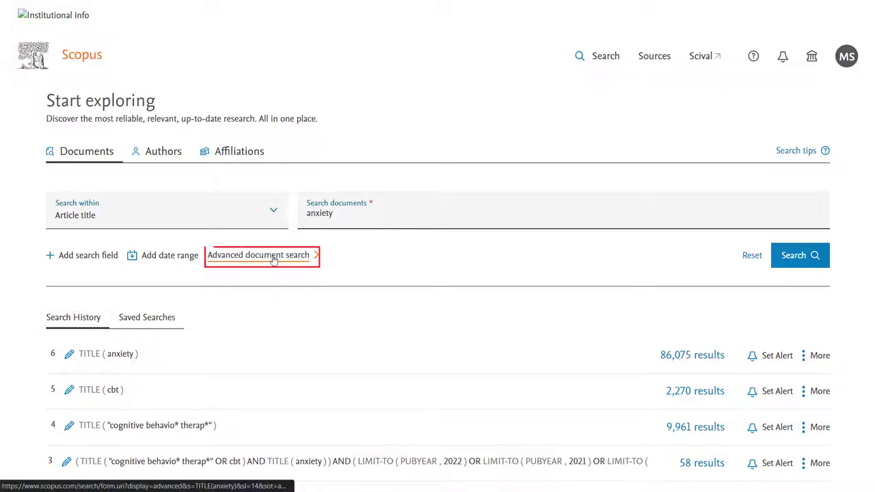
pyautogui.click(274, 256)
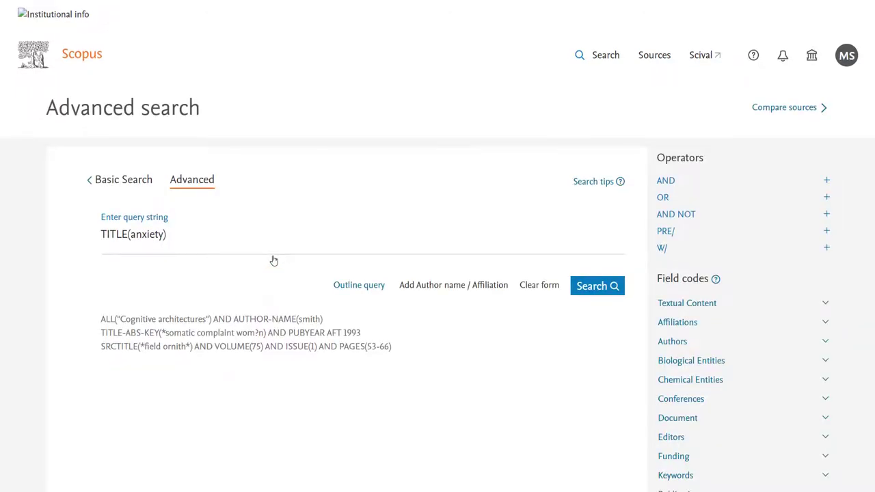
pyautogui.scroll(-5, 273, 261)
pyautogui.scroll(-1, 274, 260)
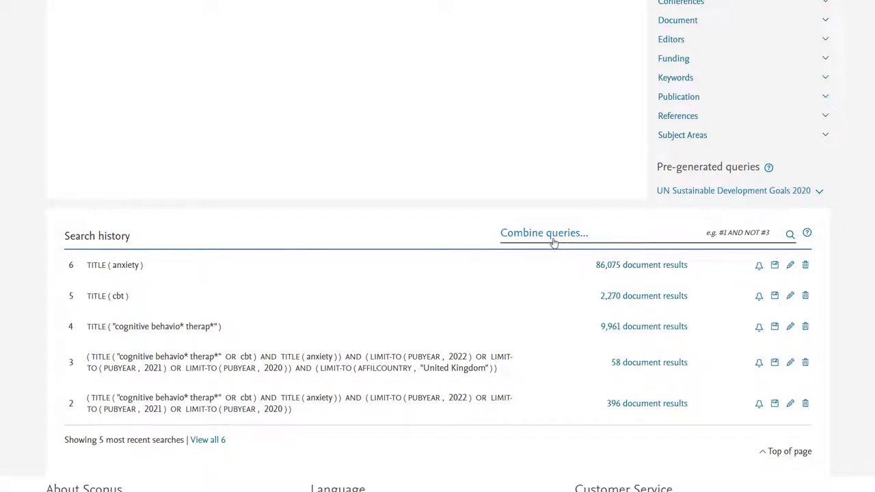
pyautogui.click(612, 238)
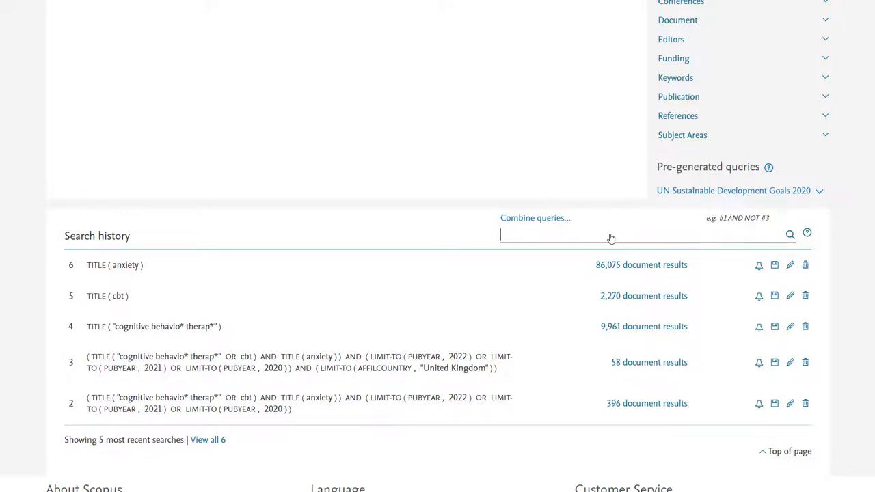
pyautogui.write('(#4 OR #5) AND')
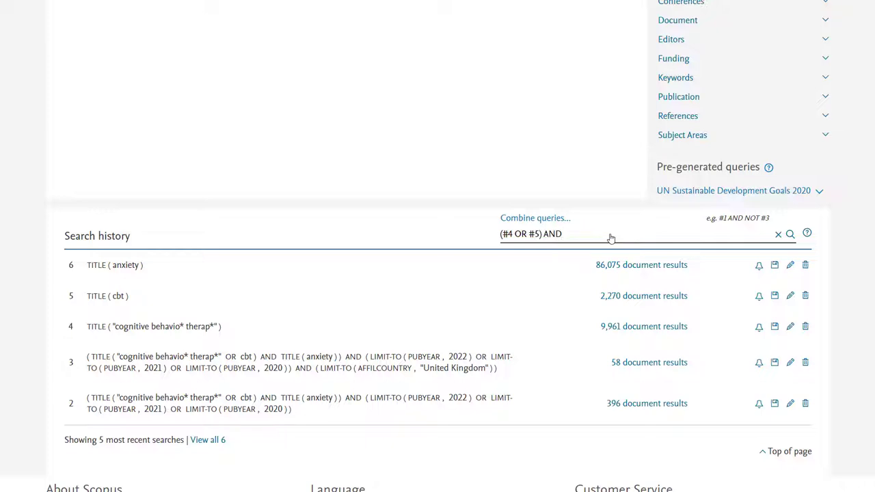
pyautogui.write(' #6')
pyautogui.press('Return')
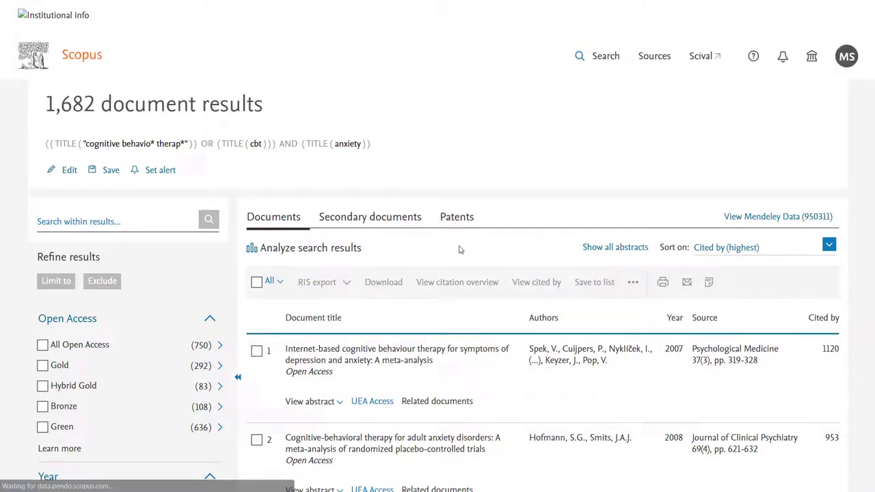
# Limit the combined search results to the publication years 2022, 2021 and 2020.
pyautogui.scroll(-3, 460, 250)
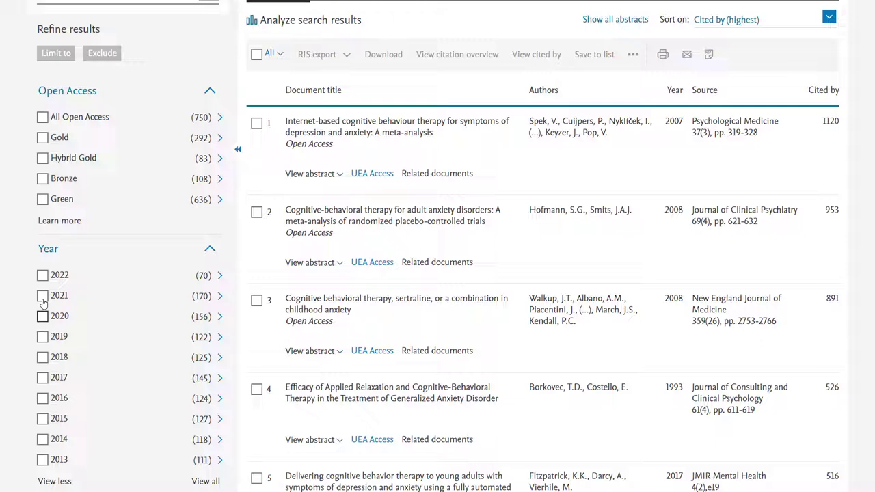
pyautogui.click(42, 297)
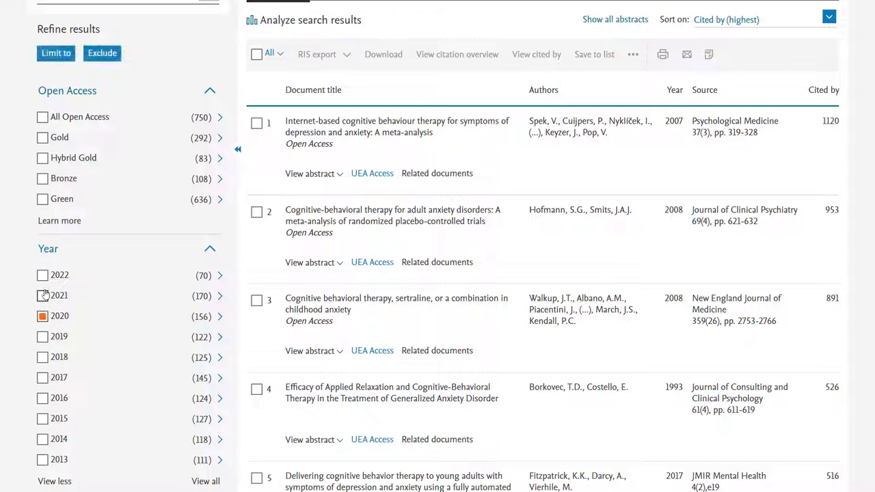
pyautogui.click(43, 277)
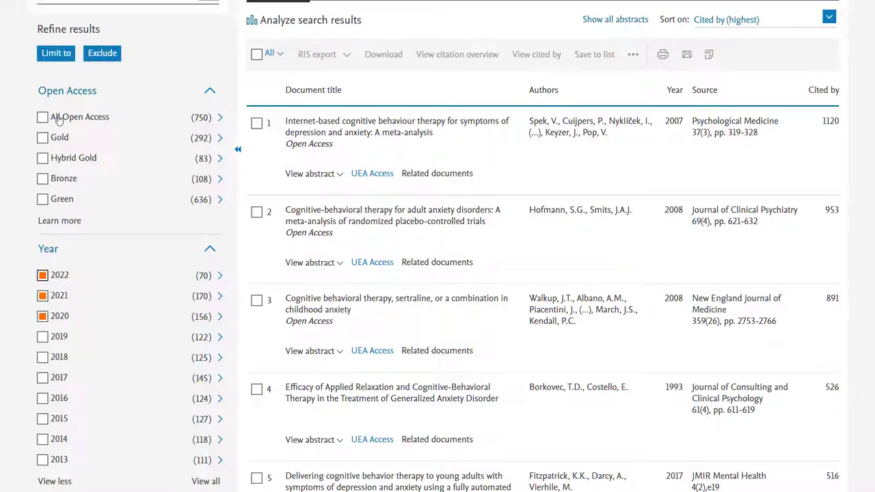
pyautogui.click(57, 54)
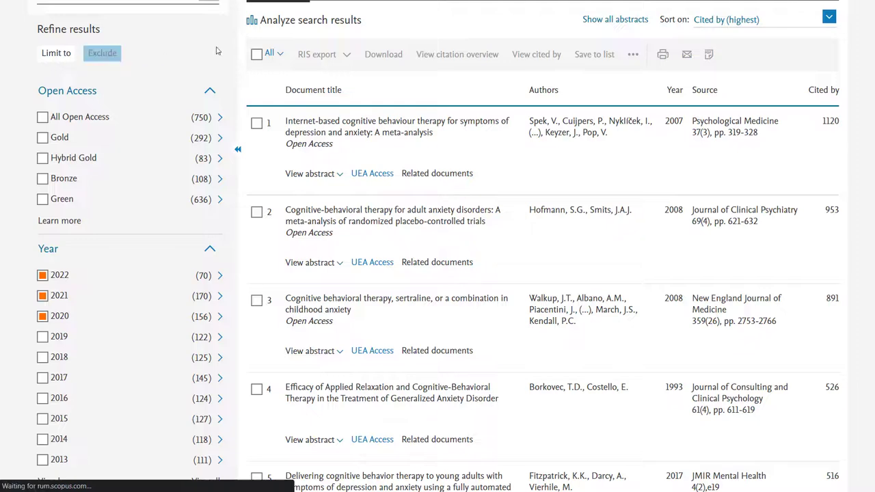